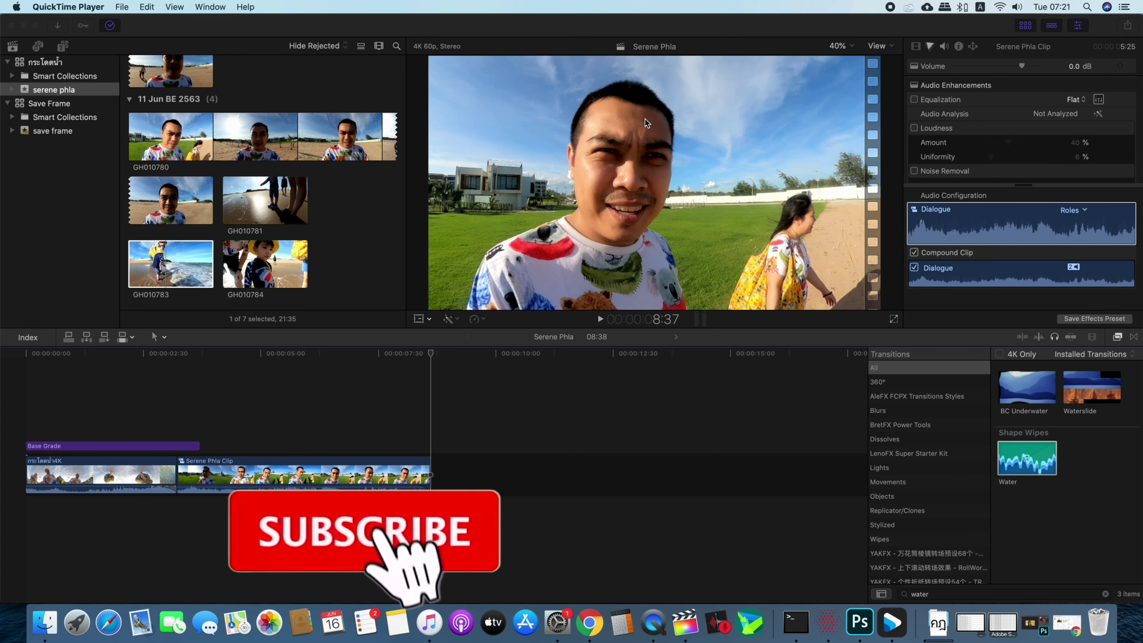
# Step: Append beach clip GH010783 after the Serene Phla Clip, extending the project to 30:13
pyautogui.click(429, 357)
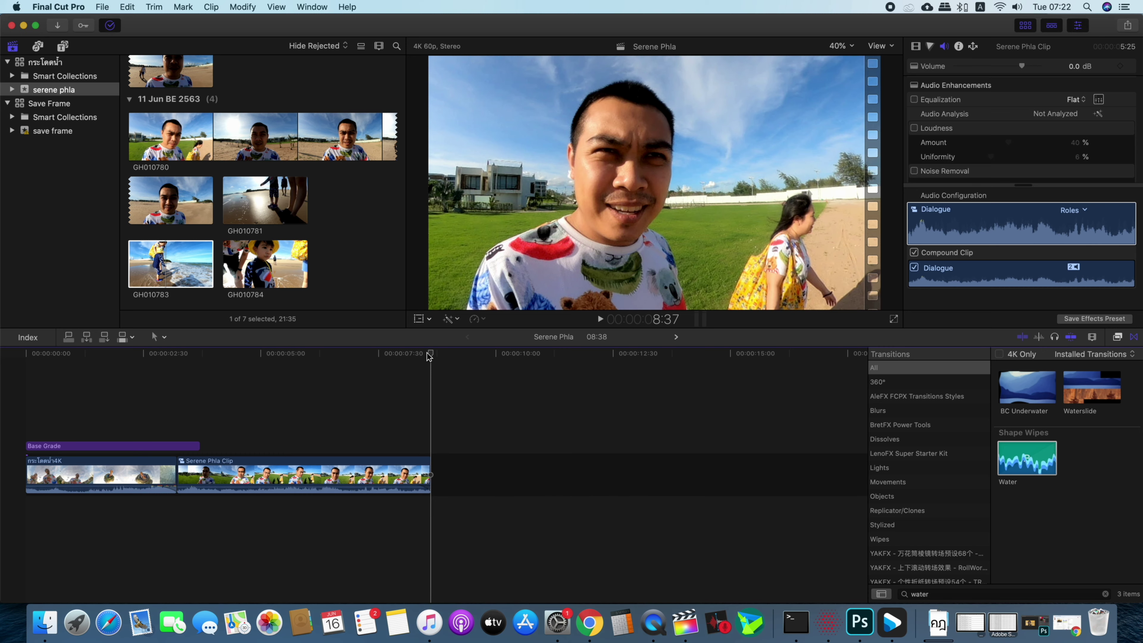
pyautogui.moveTo(429, 356); pyautogui.dragTo(430, 356)
pyautogui.moveTo(180, 270); pyautogui.dragTo(437, 478)
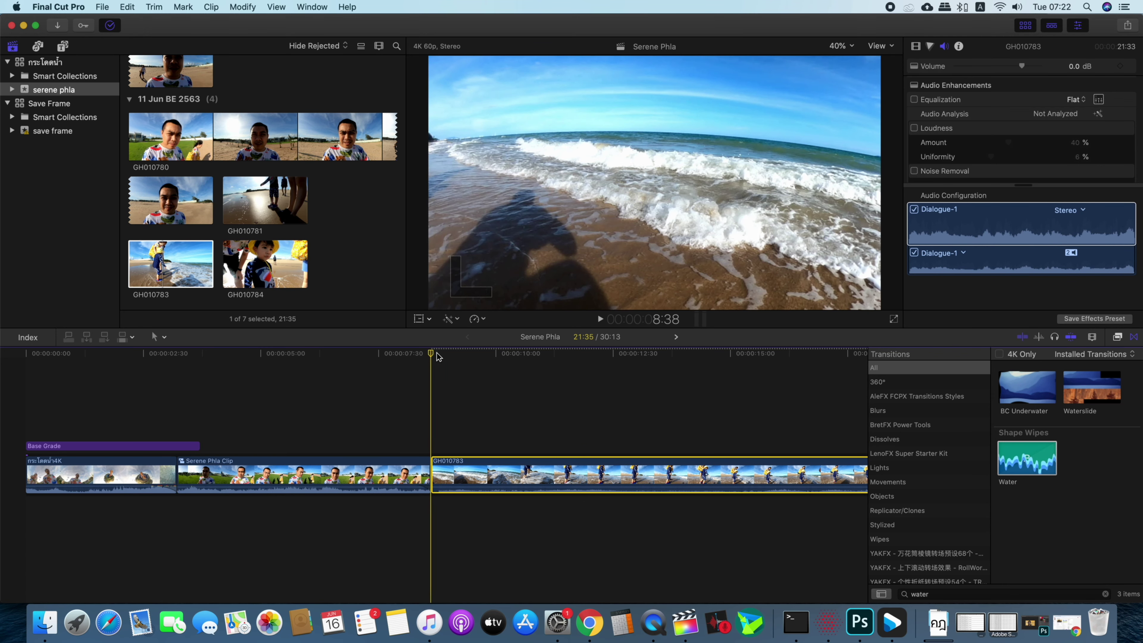
pyautogui.press('Left')
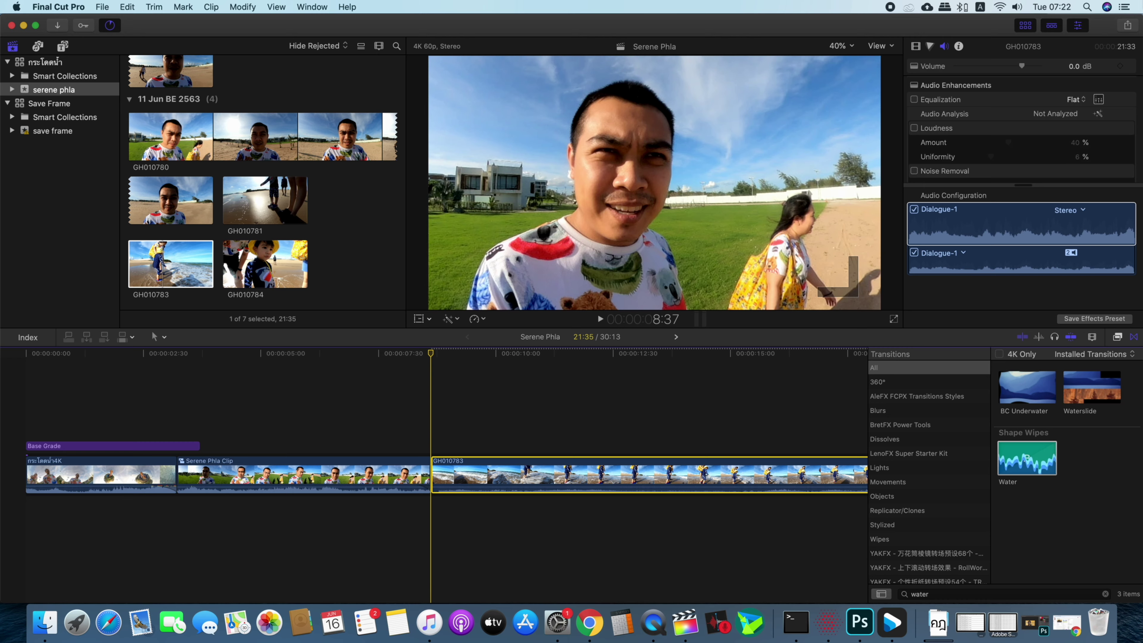
# Step: Add a Basic Title above clip GH010783 and change its text to APO WORLD
pyautogui.press('alt+super+1')
pyautogui.click(431, 354)
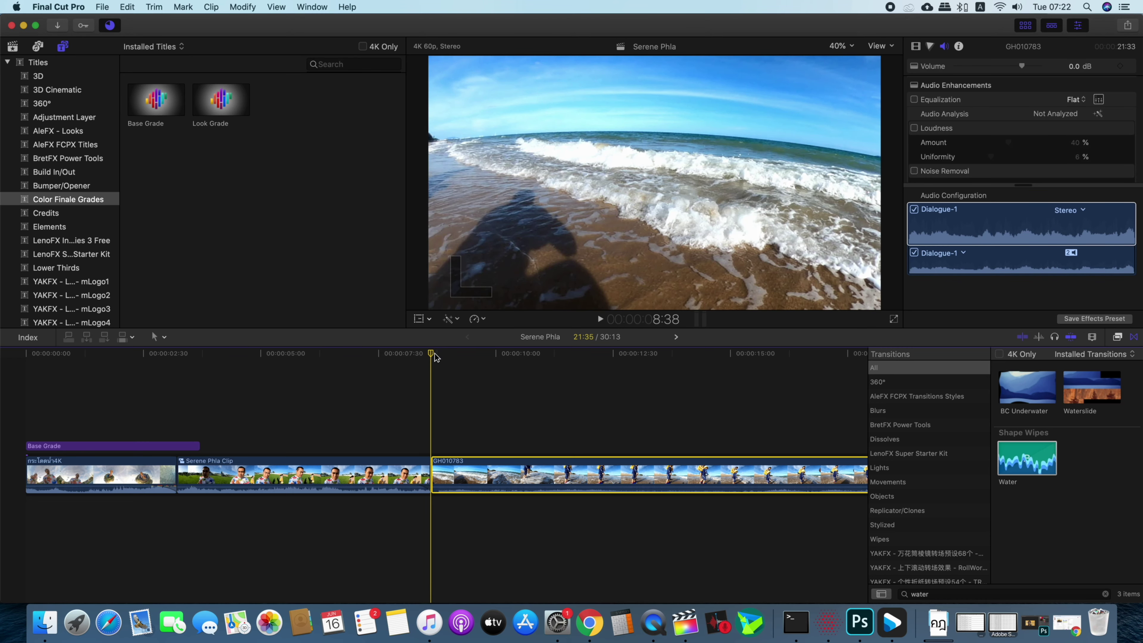
pyautogui.hotkey('ctrl', 't')
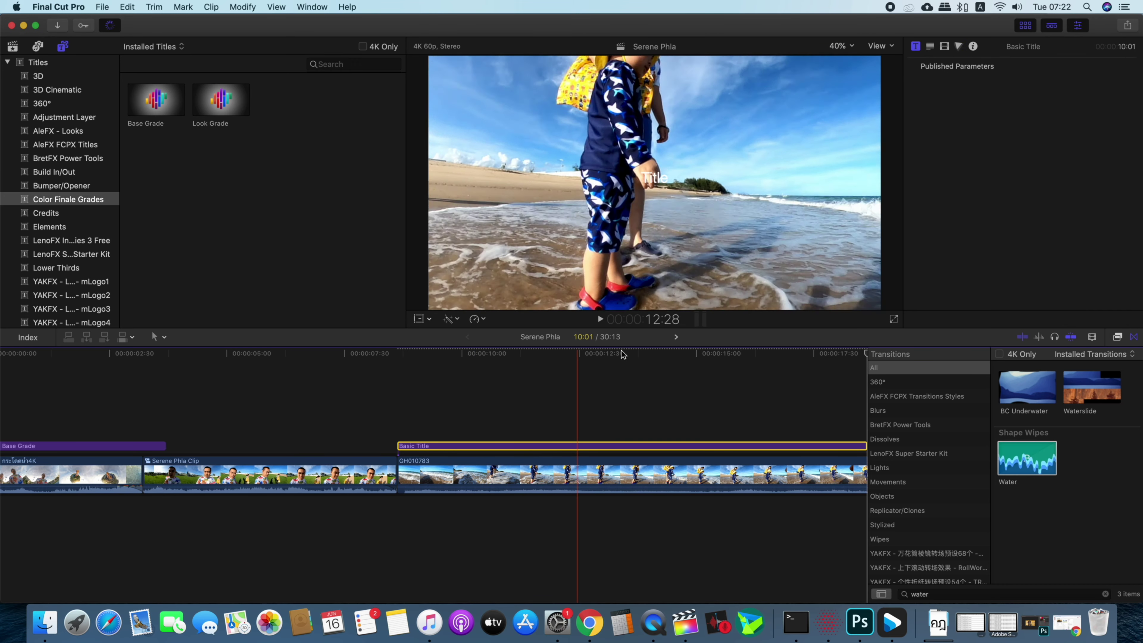
pyautogui.click(930, 47)
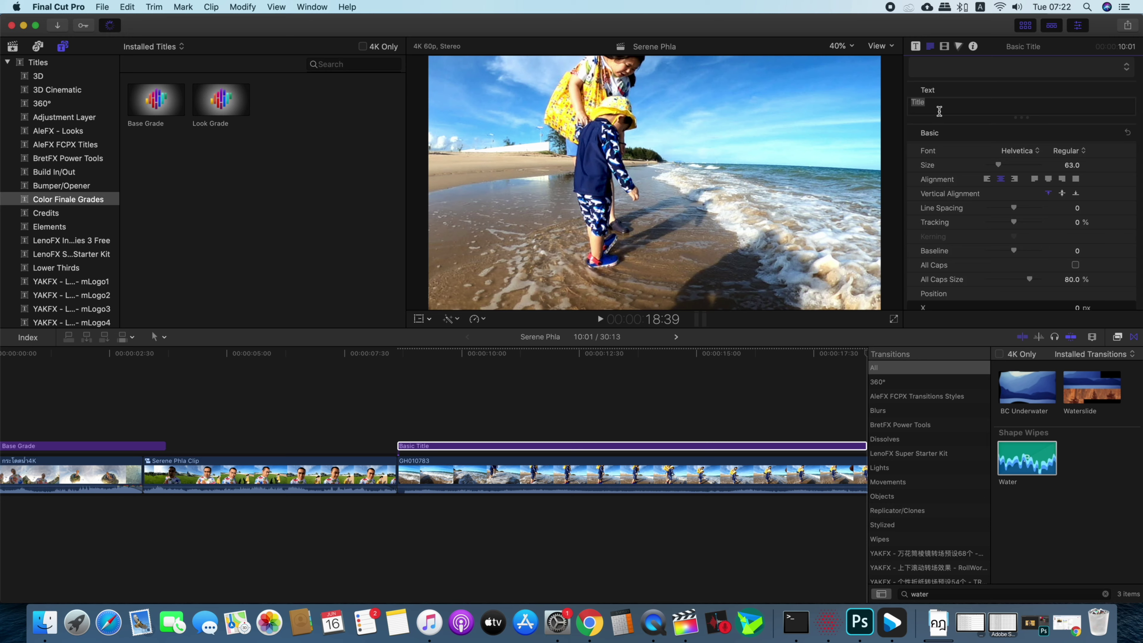
pyautogui.click(944, 108)
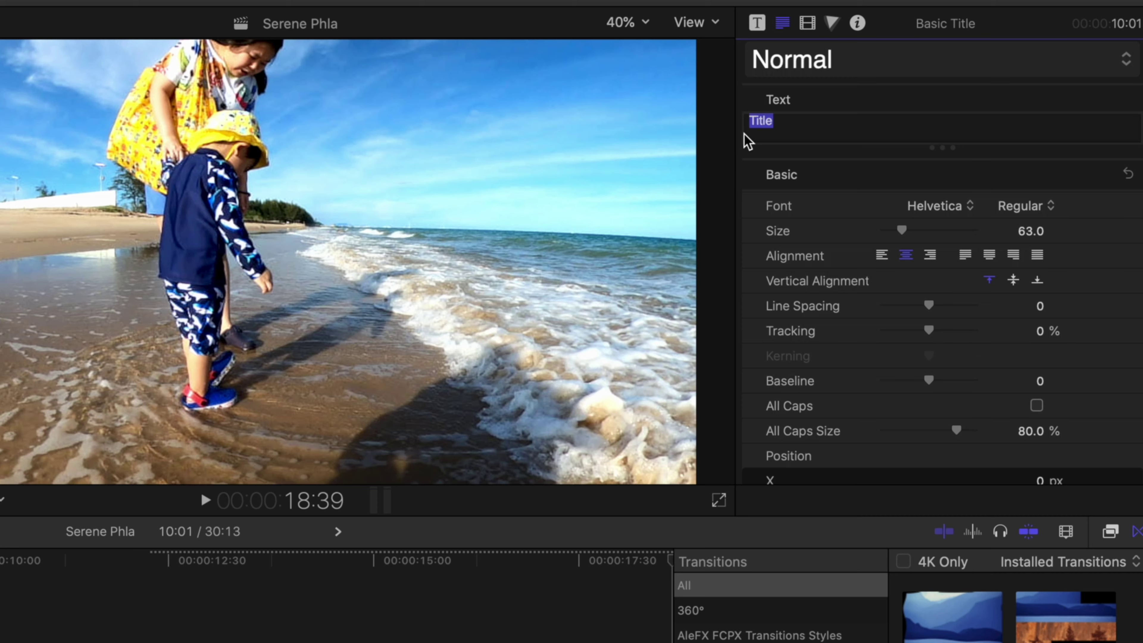
pyautogui.write('APO')
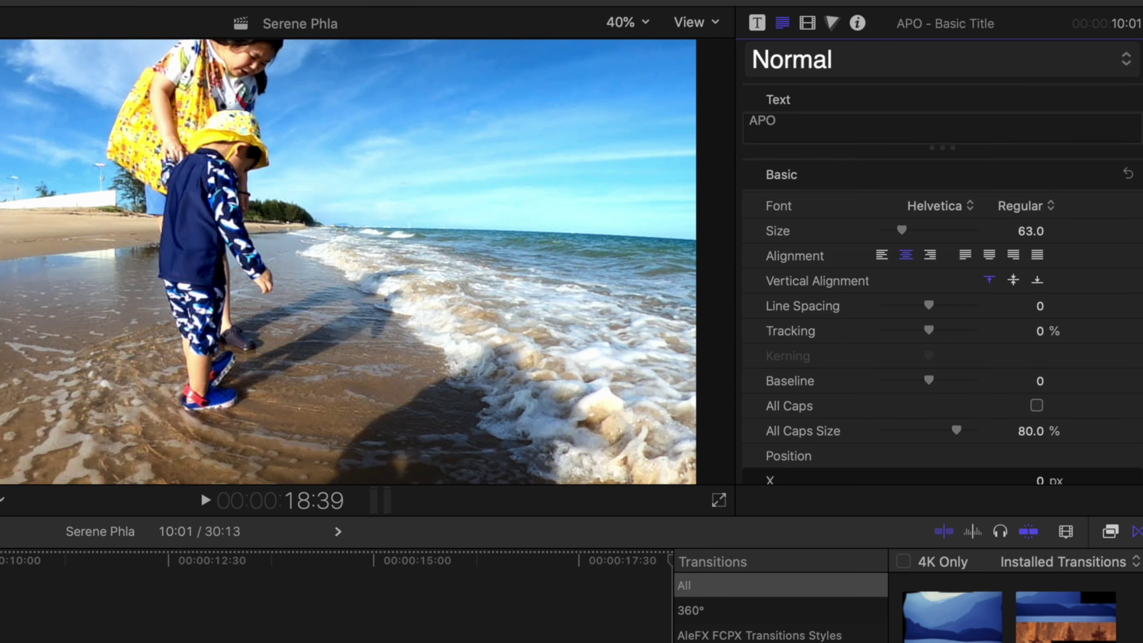
pyautogui.write(' WORLD')
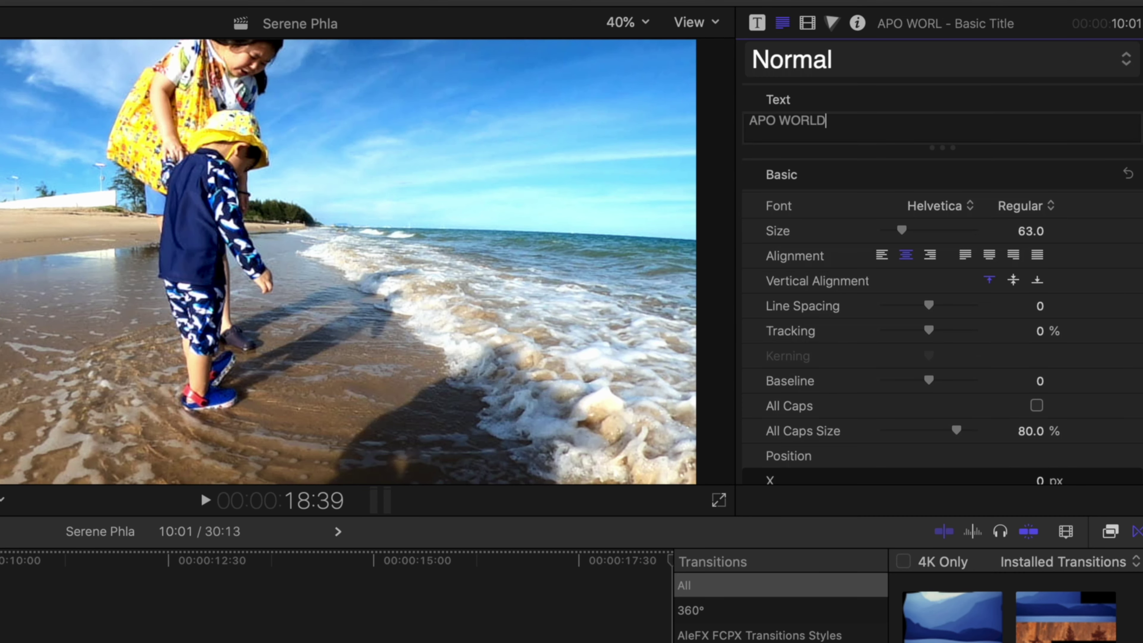
# Step: Select the APO WORLD text and preview fonts on it, trying FC Lamoon
pyautogui.tripleClick(845, 124)
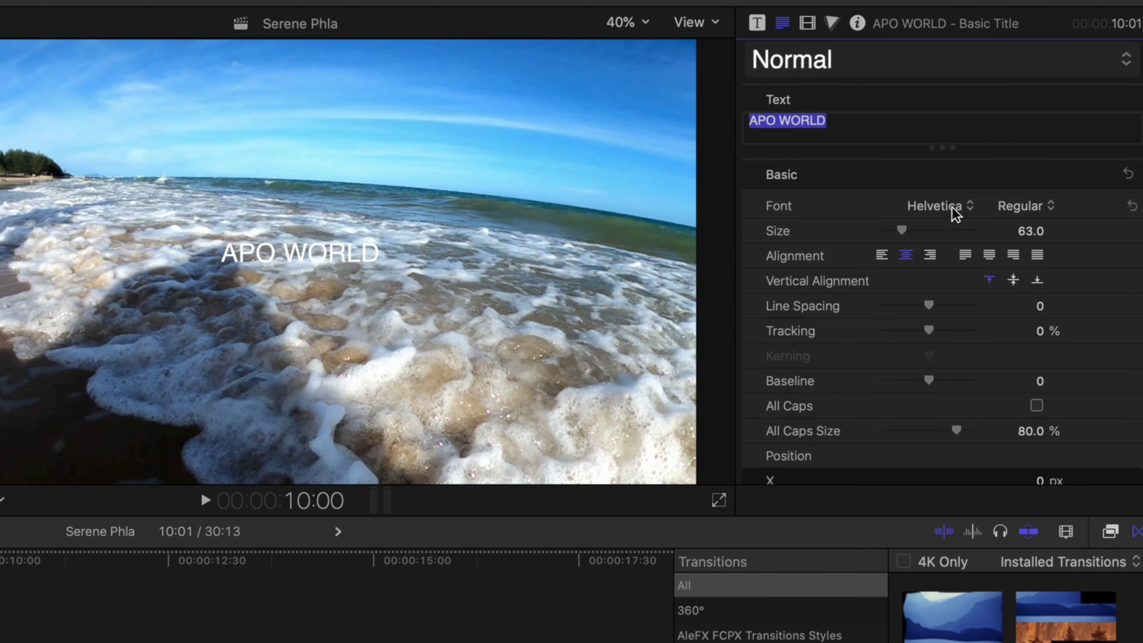
pyautogui.click(952, 210)
pyautogui.click(947, 215)
pyautogui.click(945, 212)
pyautogui.scroll(-10, 982, 396)
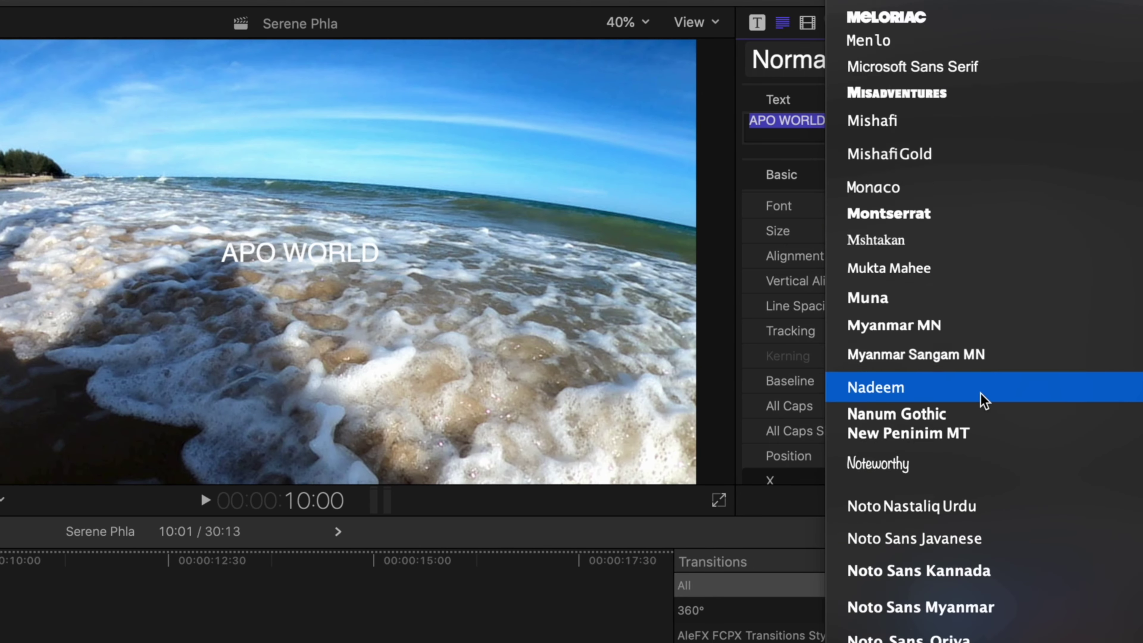
pyautogui.scroll(-5, 982, 396)
pyautogui.scroll(10, 984, 400)
pyautogui.scroll(5, 983, 400)
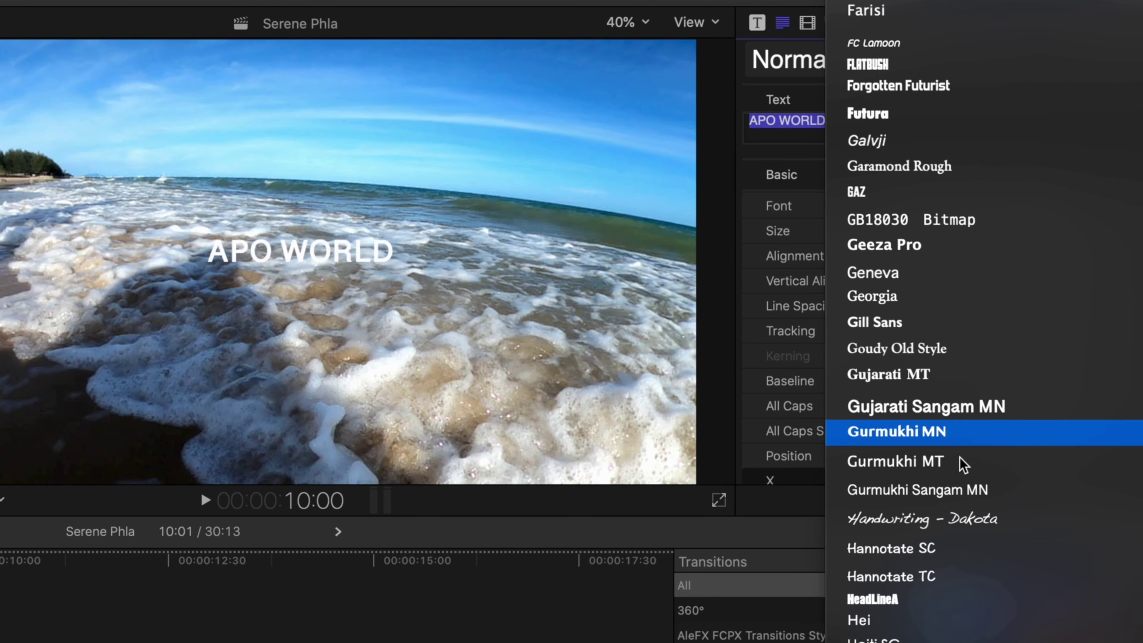
pyautogui.click(890, 40)
# Step: Set the title to Futura Condensed and enlarge it from size 63 to 288
pyautogui.click(925, 208)
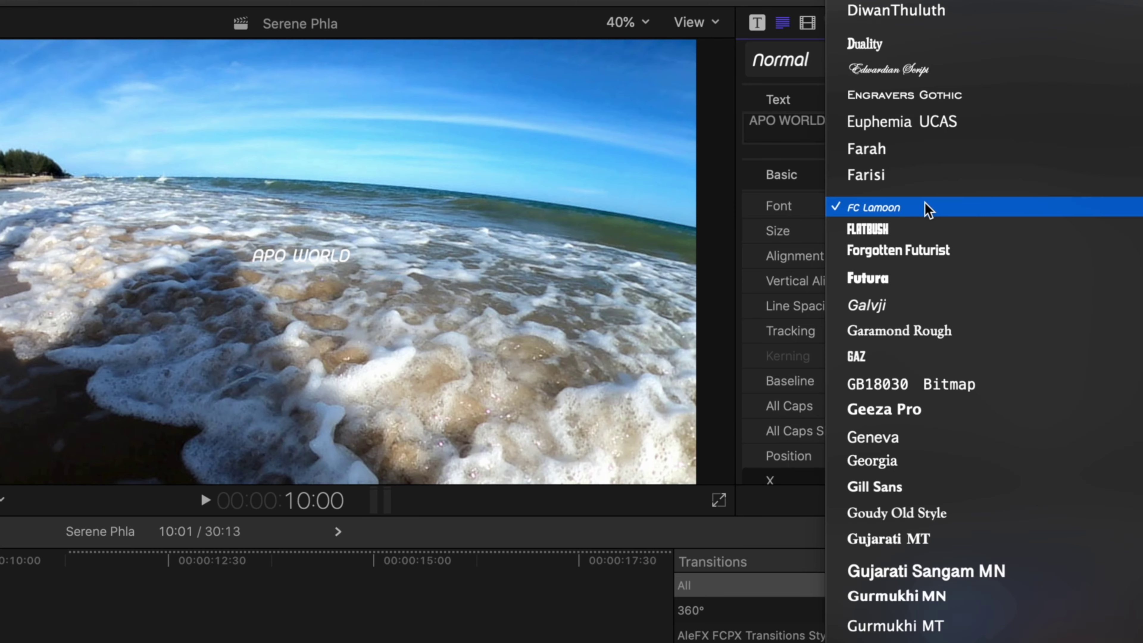
pyautogui.click(941, 276)
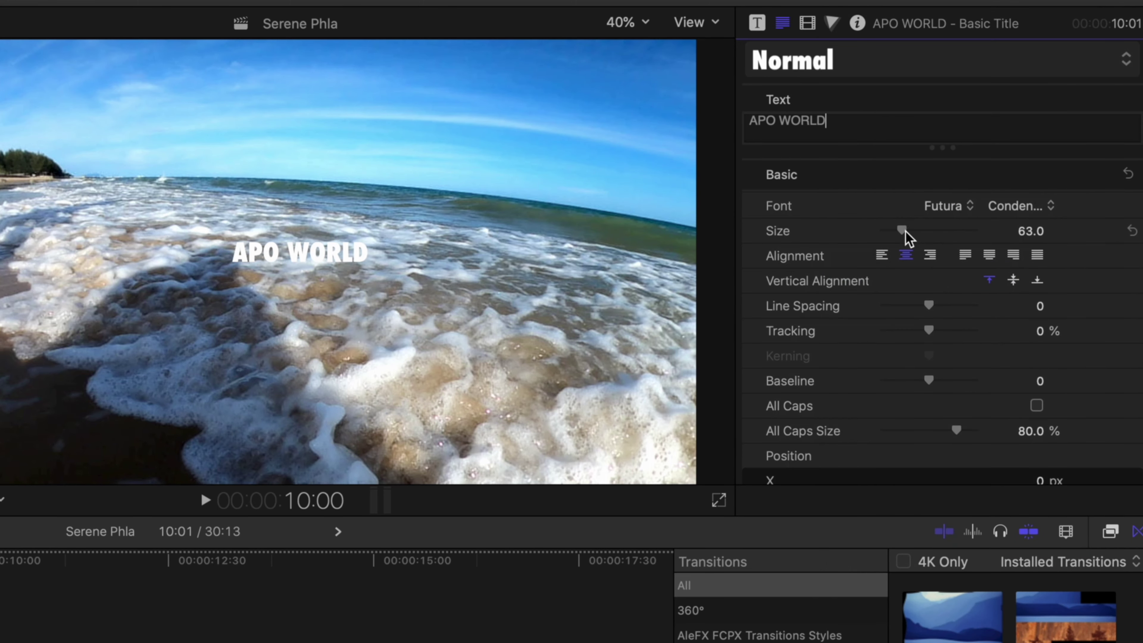
pyautogui.moveTo(898, 230); pyautogui.dragTo(1010, 230)
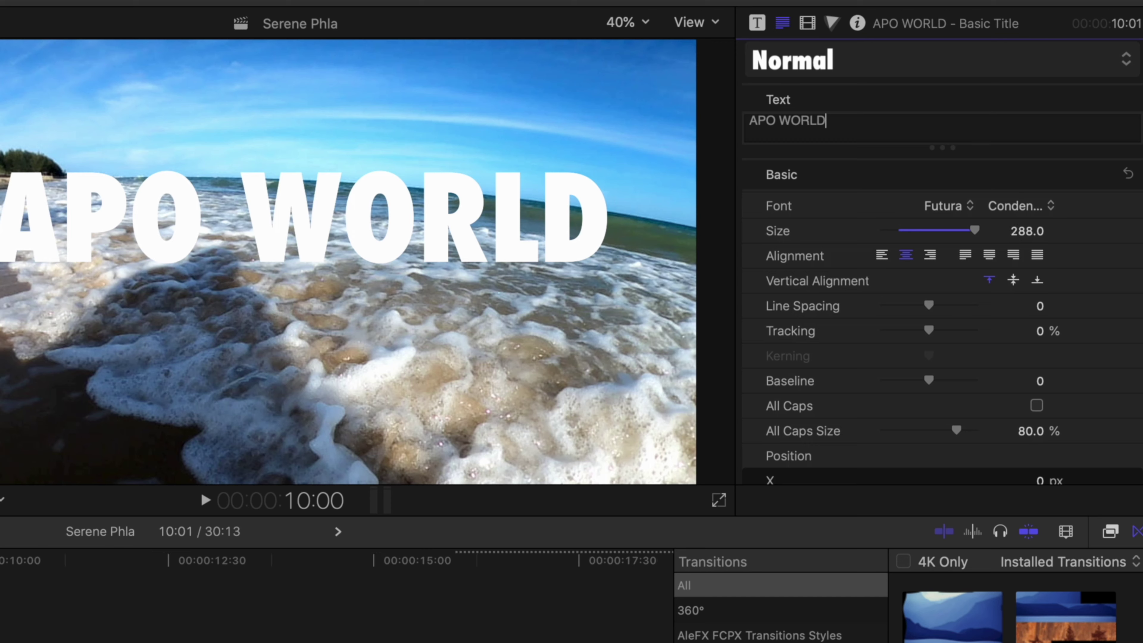
pyautogui.click(374, 96)
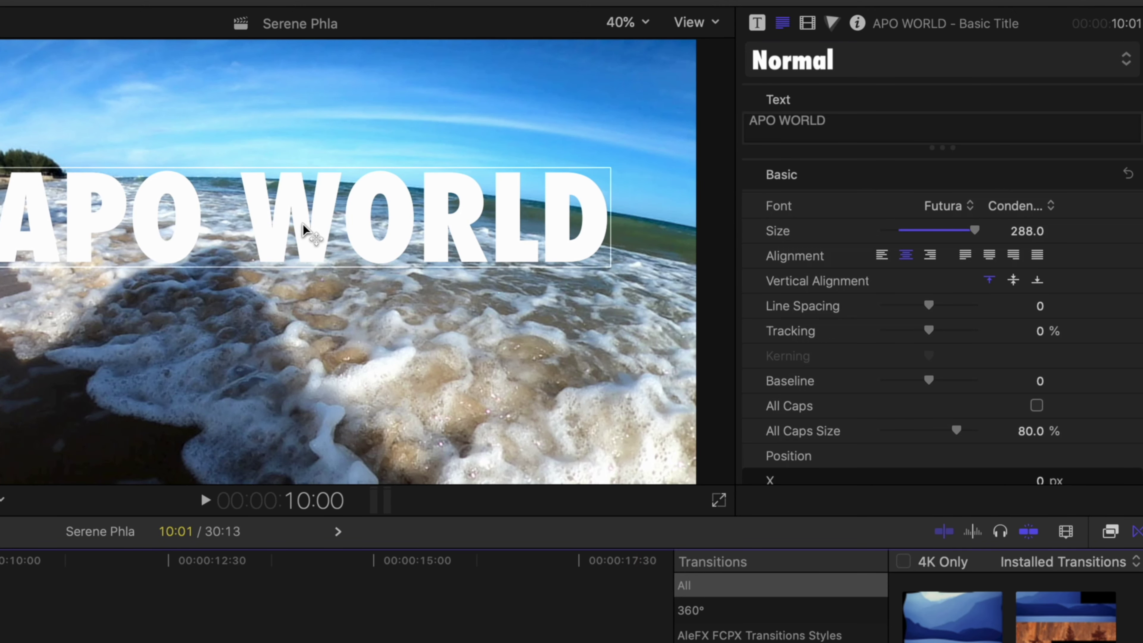
# Step: Drag the APO WORLD title lower in the viewer and show the Compositing Blend Mode choices
pyautogui.moveTo(302, 223); pyautogui.dragTo(310, 269)
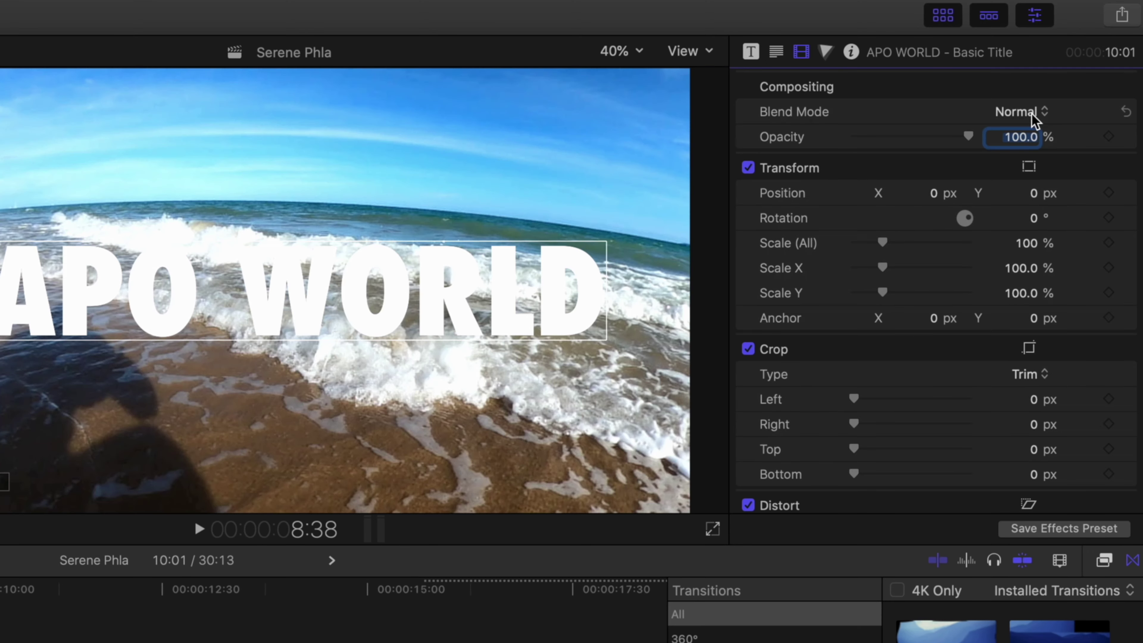
pyautogui.click(1033, 114)
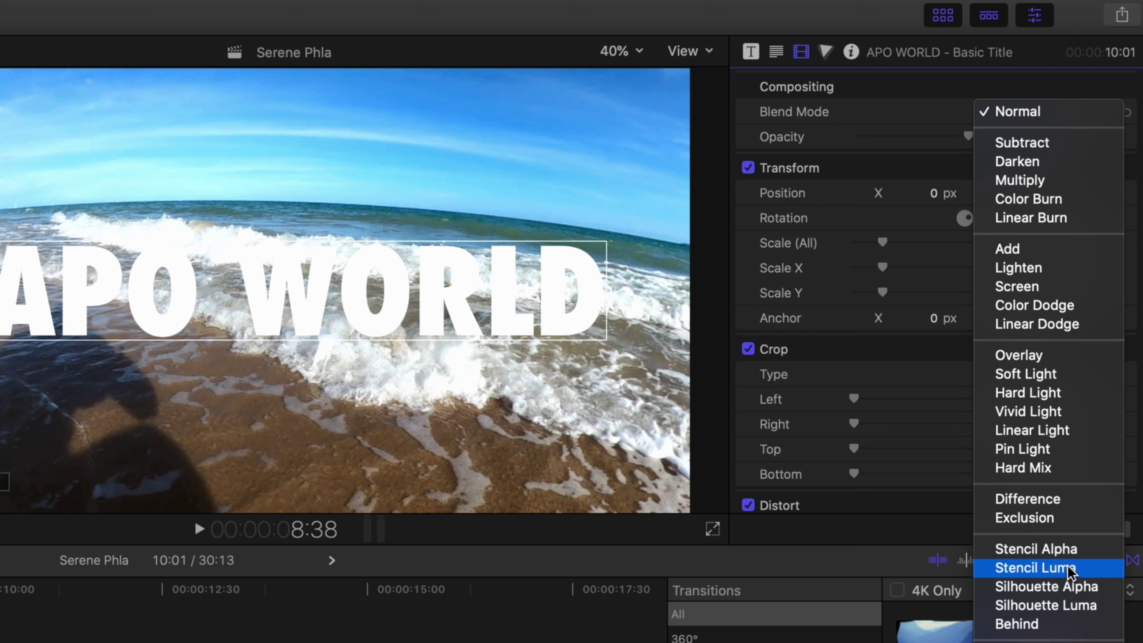
# Step: Apply the Stencil Luma blend mode and play back the beach footage through the letters
pyautogui.click(1068, 568)
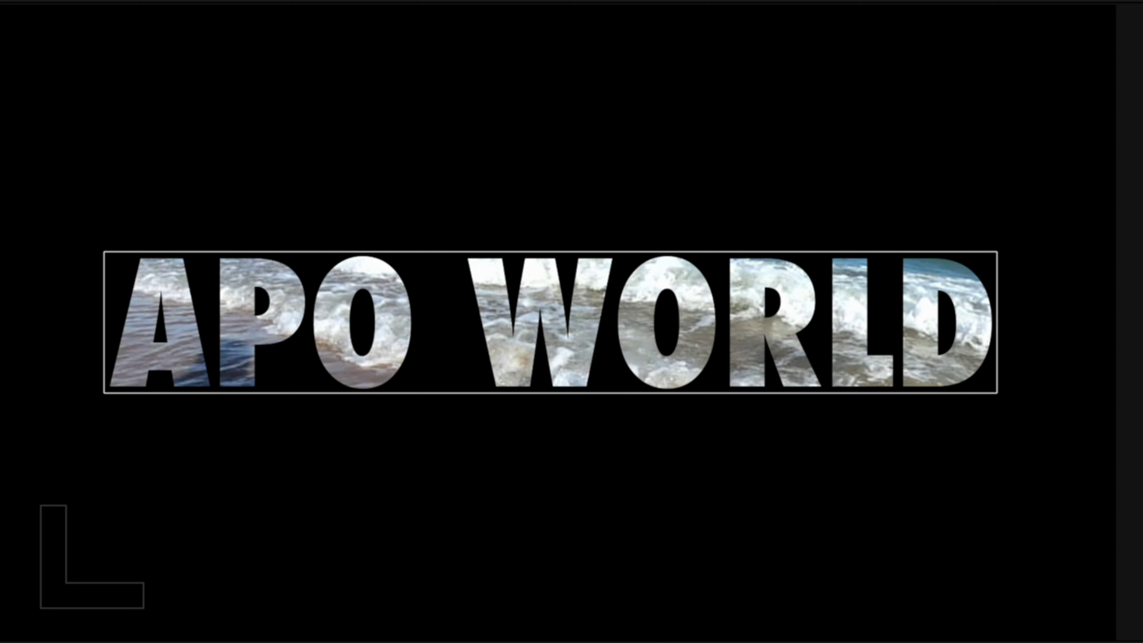
pyautogui.press('space')
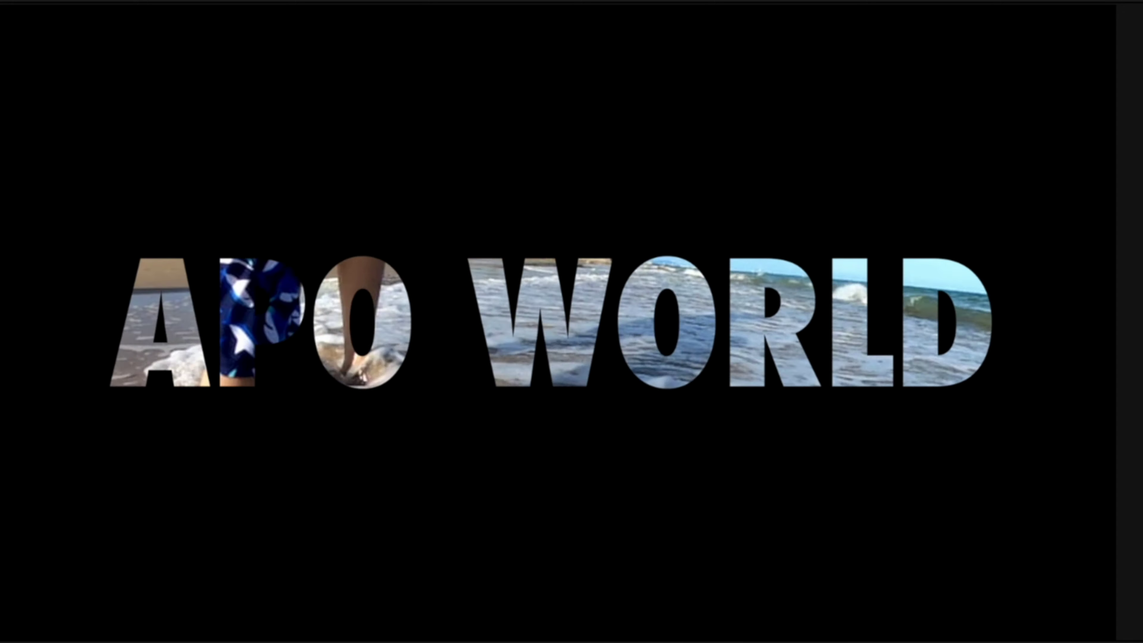
pyautogui.press('space')
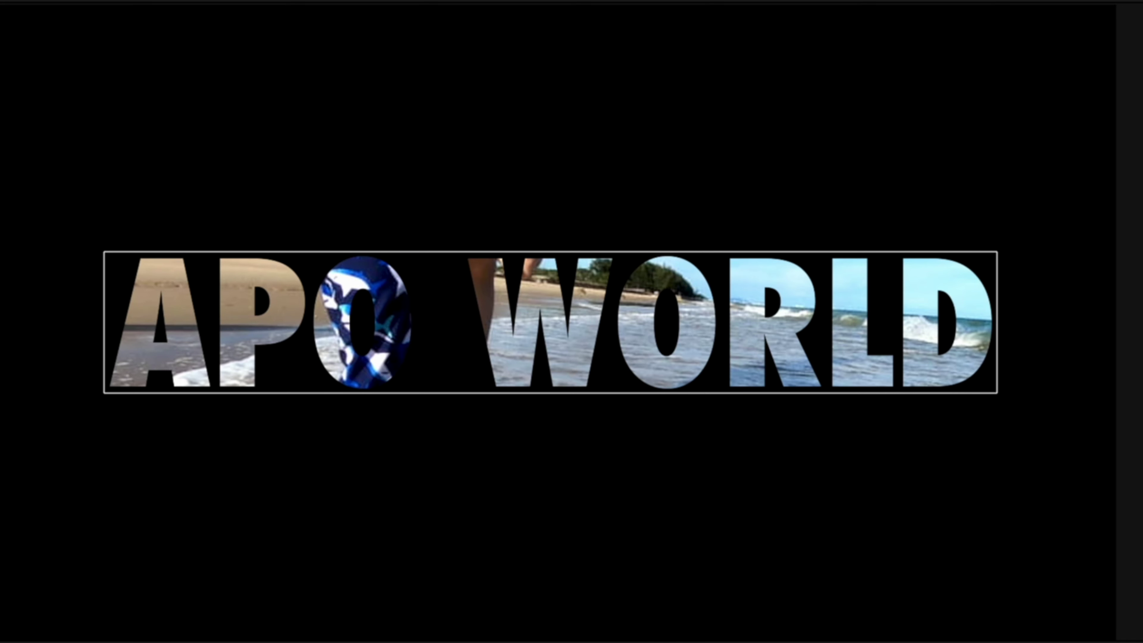
pyautogui.press('Down')
pyautogui.press('space')
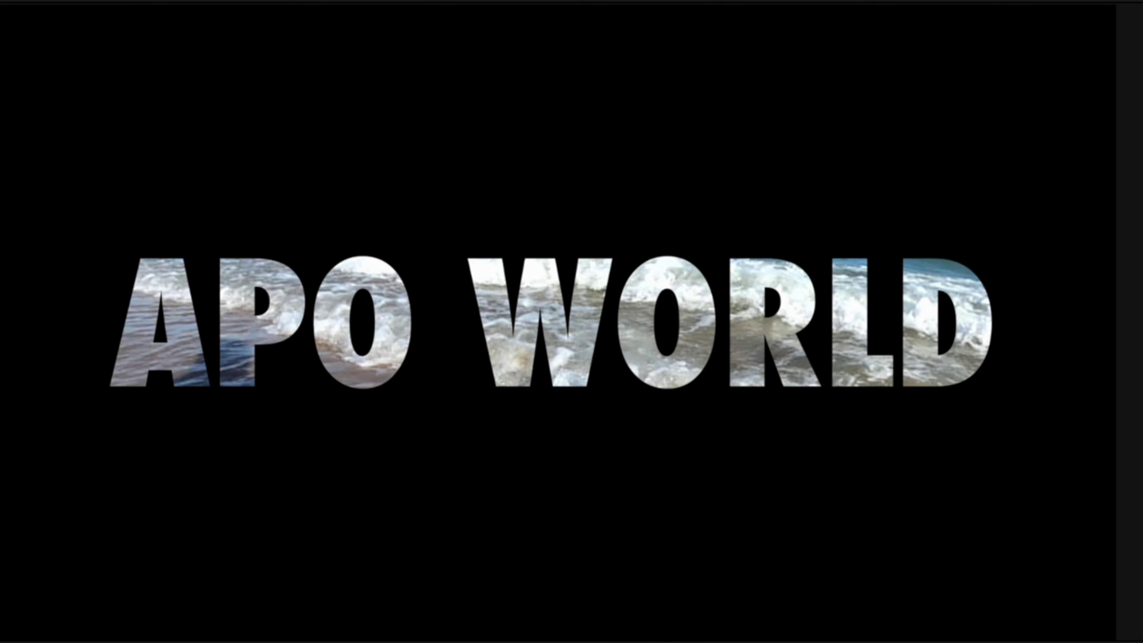
pyautogui.press('Escape')
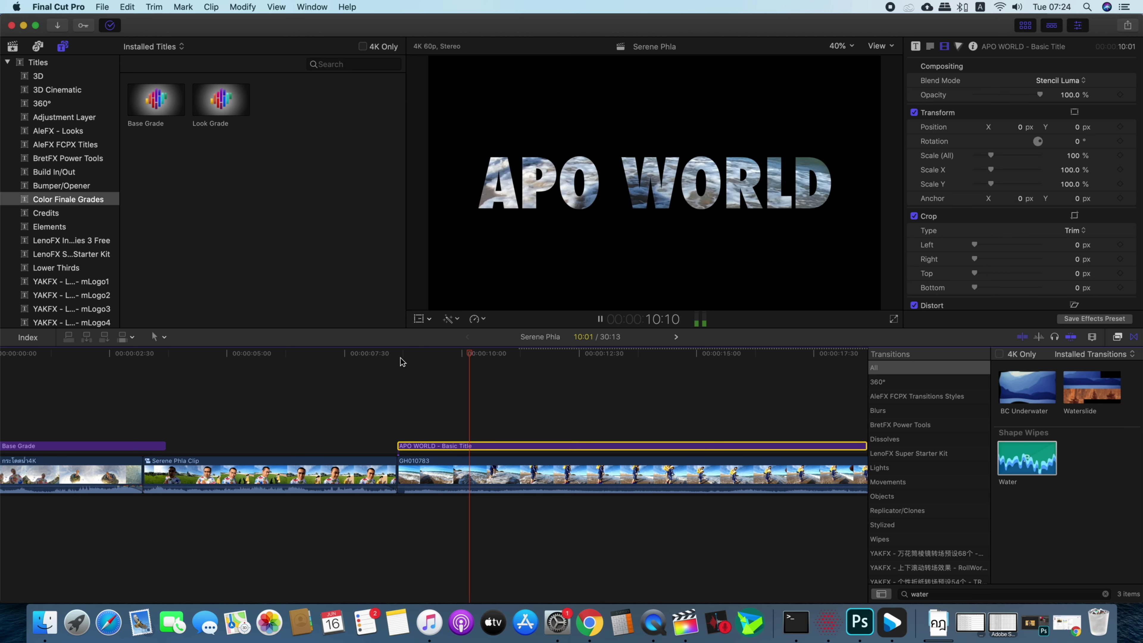
pyautogui.press('space')
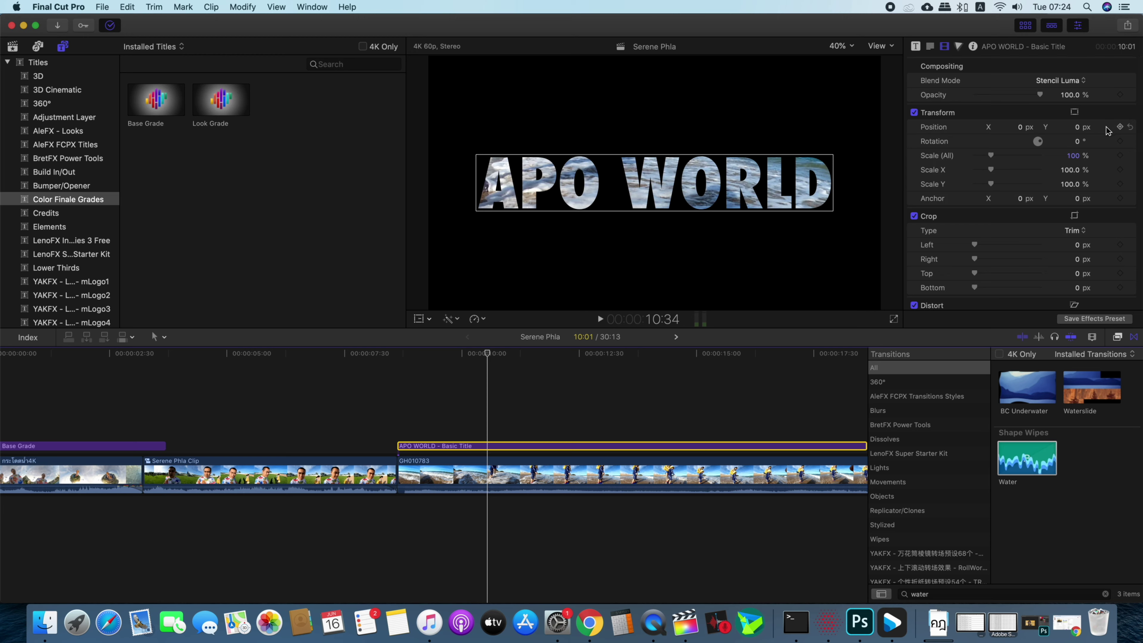
# Step: Add a 100% Scale (All) keyframe around 10:34, then step a few frames forward
pyautogui.click(1120, 156)
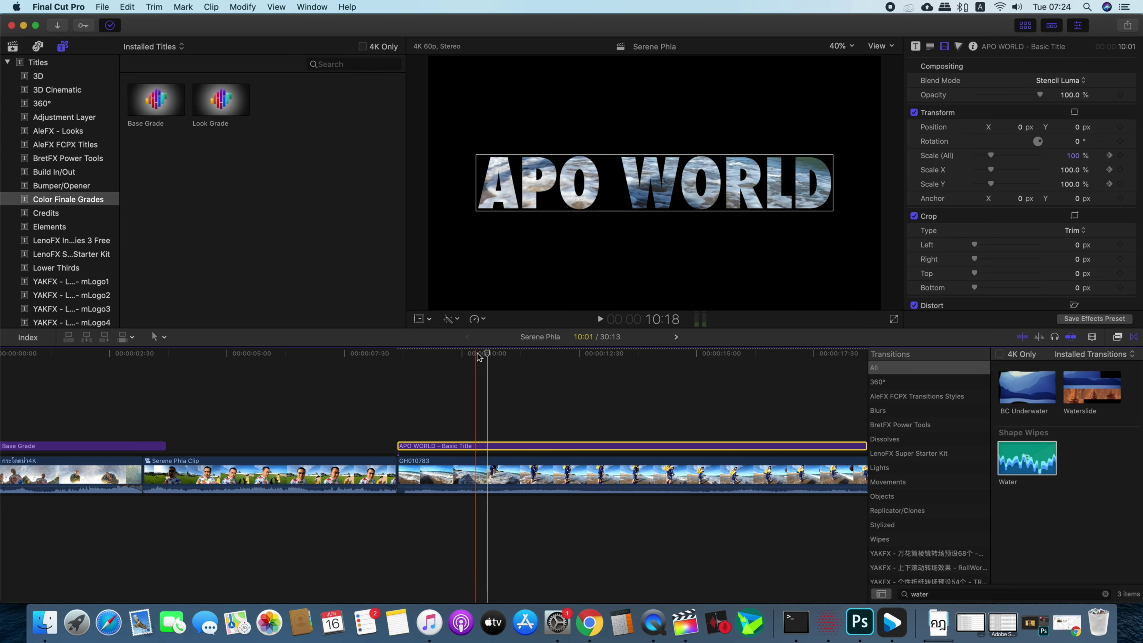
pyautogui.moveTo(489, 356); pyautogui.dragTo(487, 357)
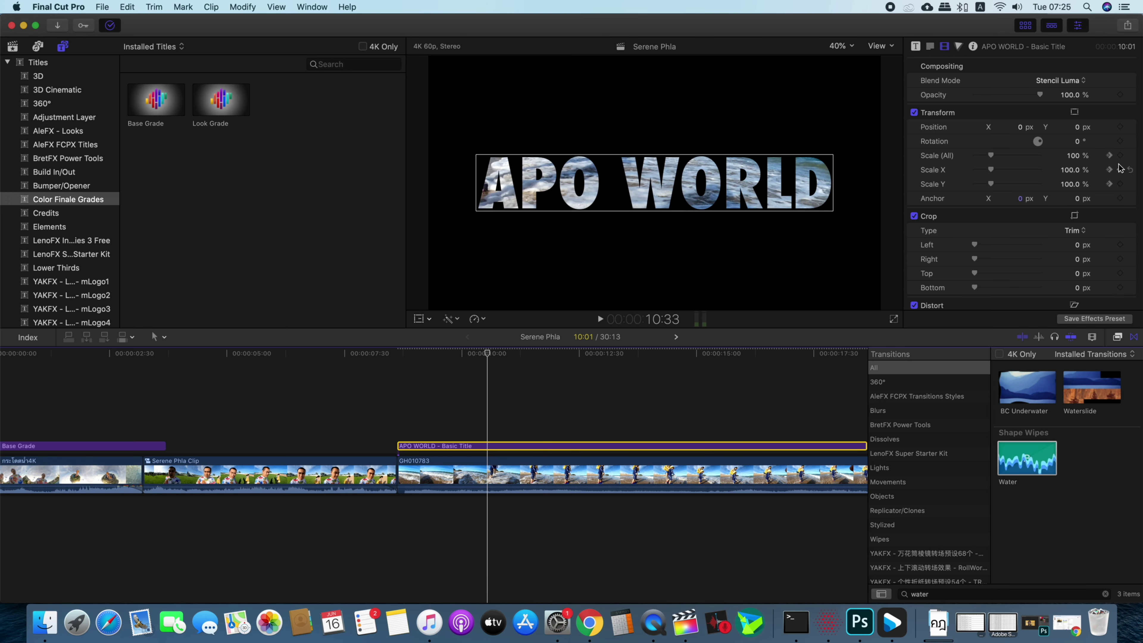
pyautogui.press('Right')
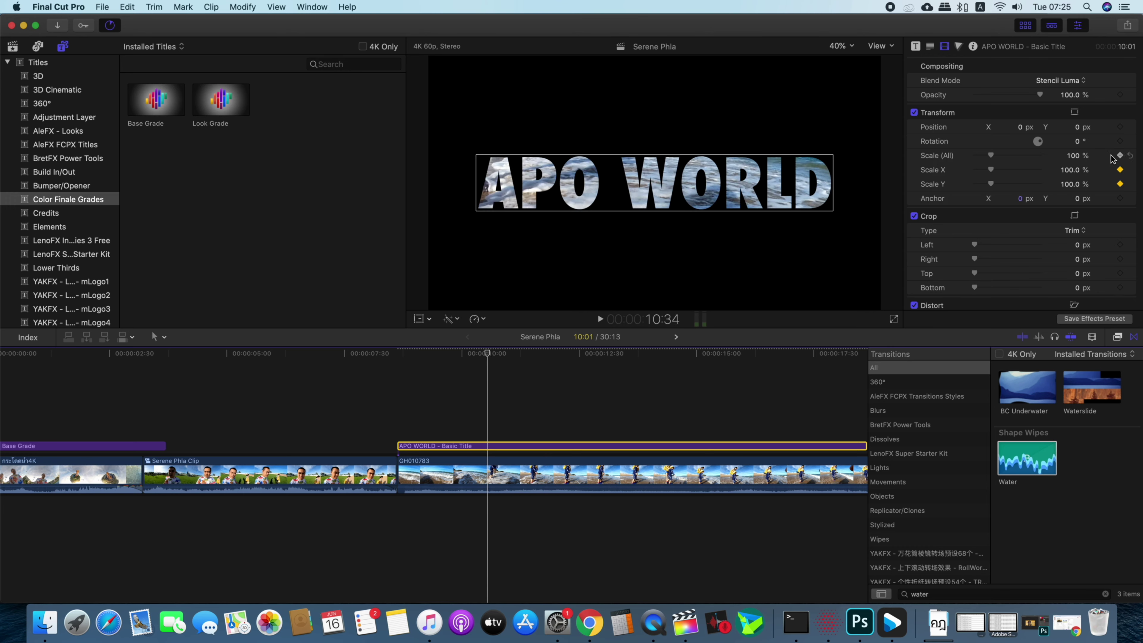
pyautogui.press('Right')
pyautogui.press('Right')
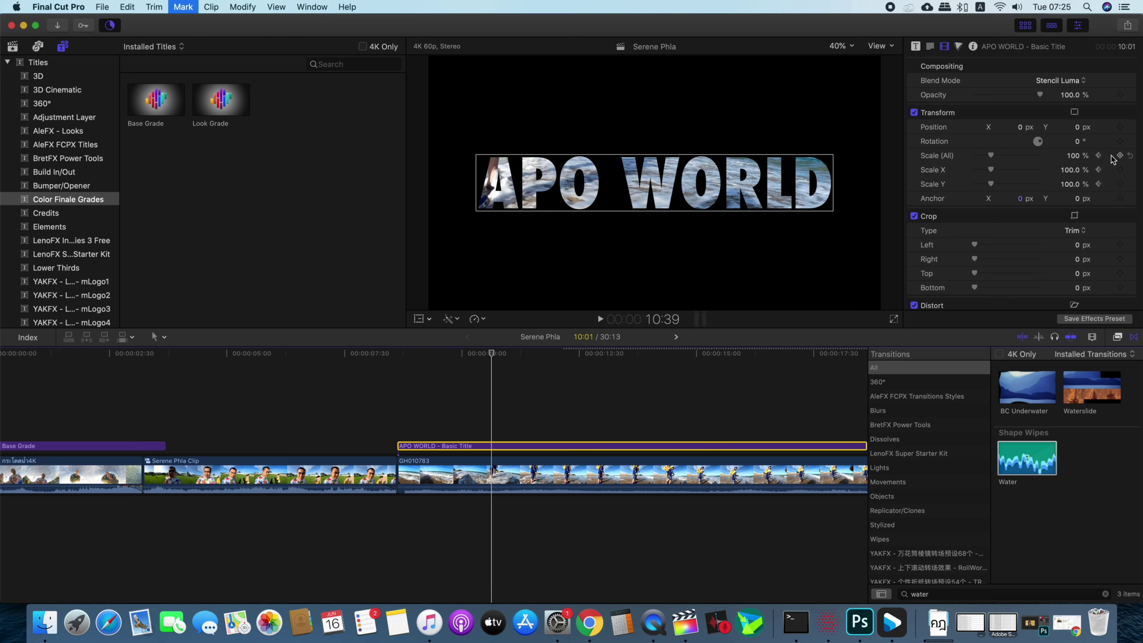
pyautogui.press('Right')
pyautogui.press('Right')
pyautogui.press('Right')
pyautogui.press('Right')
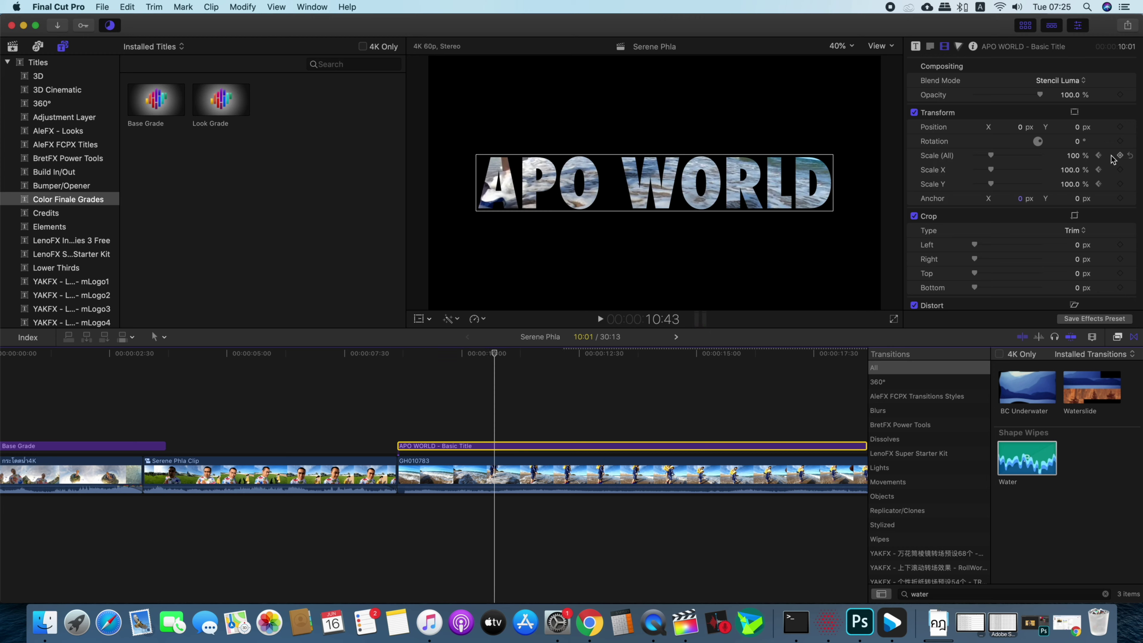
pyautogui.click(1072, 157)
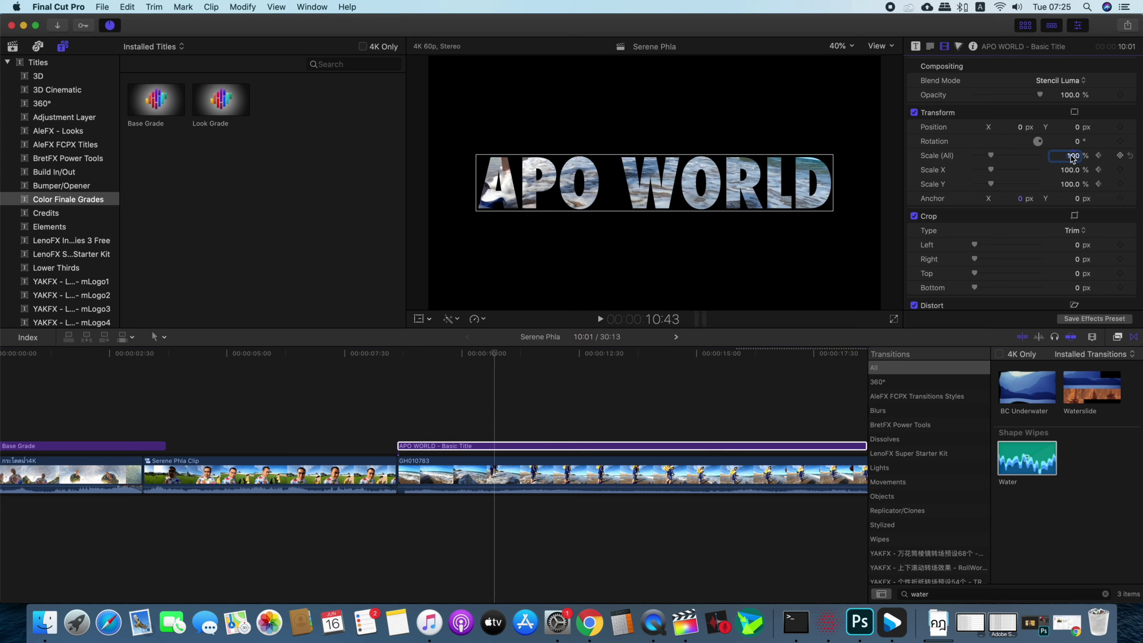
# Step: Set Scale (All) to 3000% for an end keyframe, play back, and park at 10:53
pyautogui.moveTo(1072, 156)
pyautogui.mouseDown()
pyautogui.moveTo(1106, 156)
pyautogui.moveTo(1073, 156)
pyautogui.mouseUp()
pyautogui.write('3000')
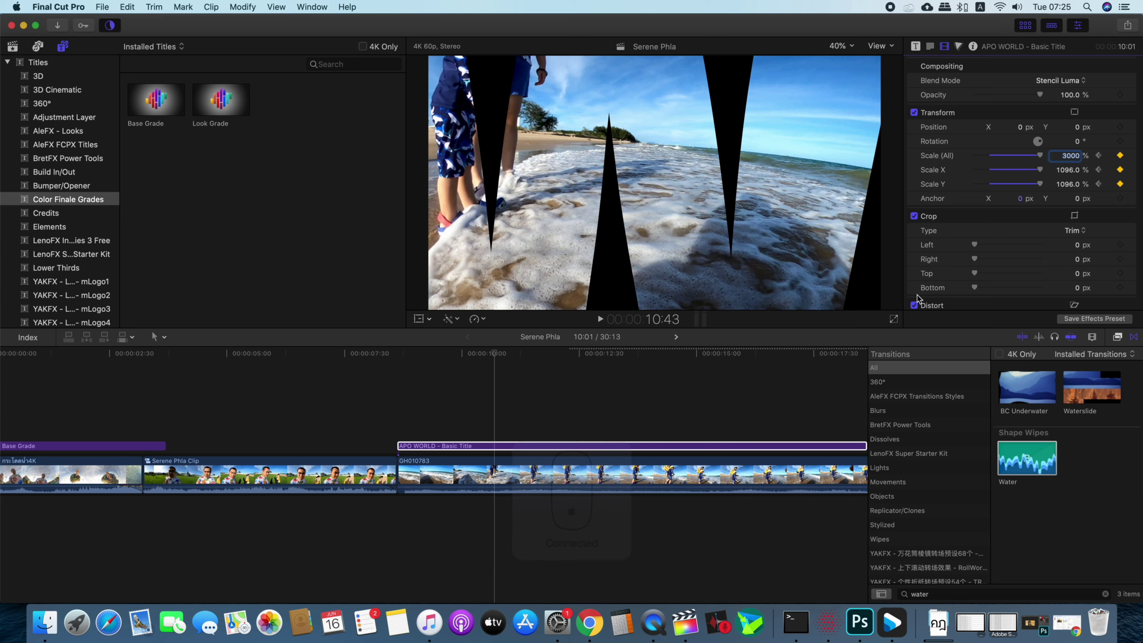
pyautogui.press('Return')
pyautogui.moveTo(494, 354)
pyautogui.mouseDown()
pyautogui.moveTo(497, 370)
pyautogui.moveTo(449, 378)
pyautogui.mouseUp()
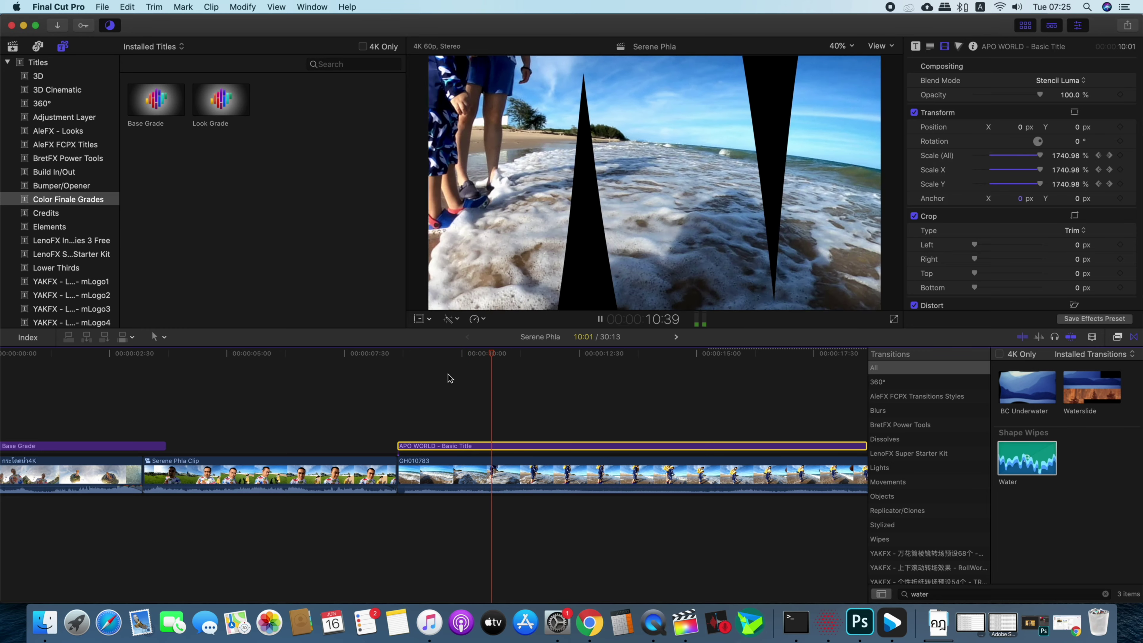
pyautogui.press('space')
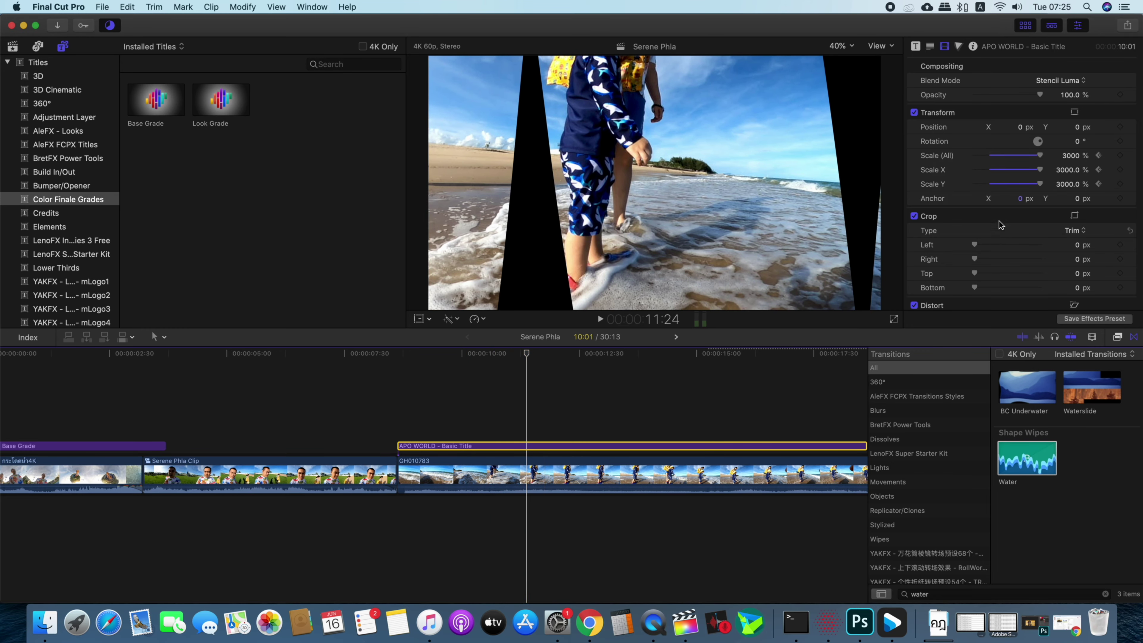
pyautogui.click(1099, 156)
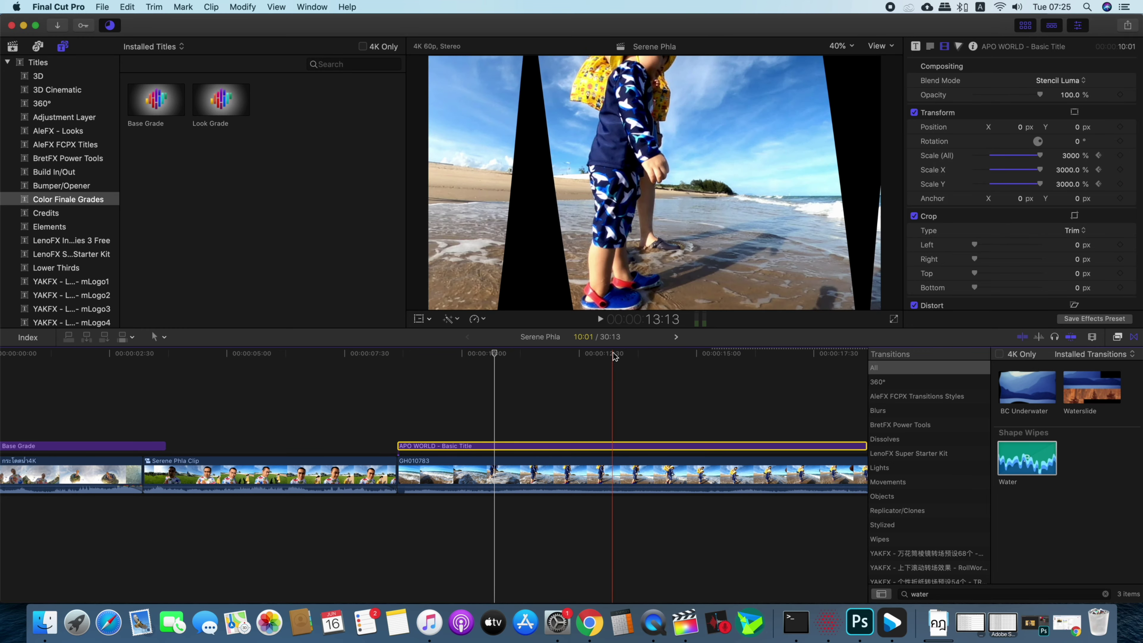
pyautogui.click(503, 356)
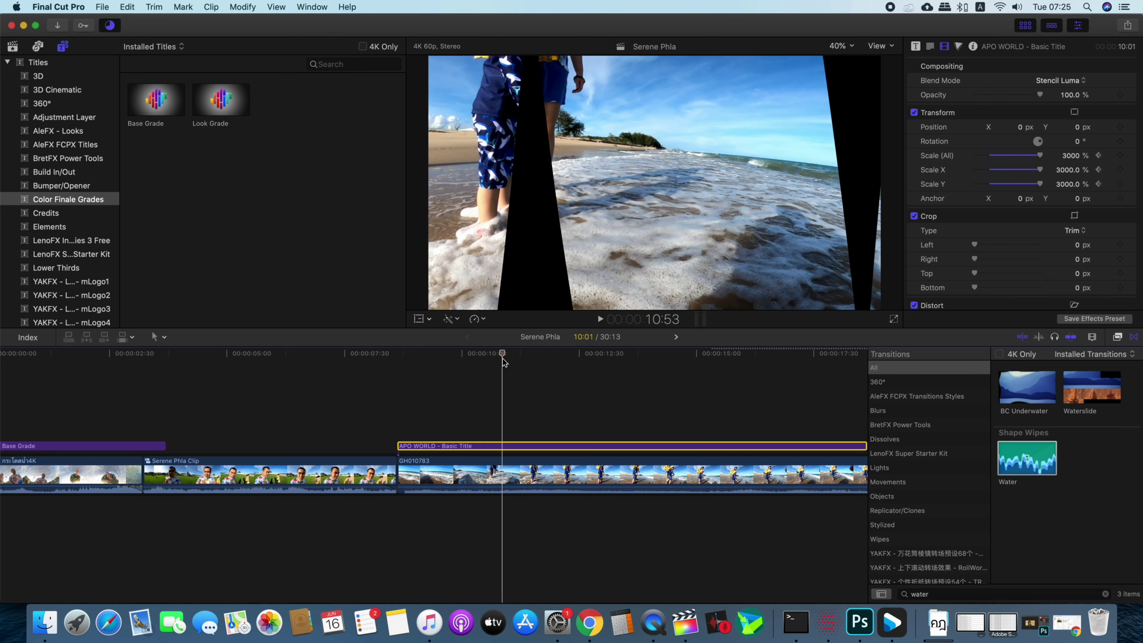
# Step: Blade the APO WORLD title at the playhead and delete the right-hand piece
pyautogui.press('super+b')
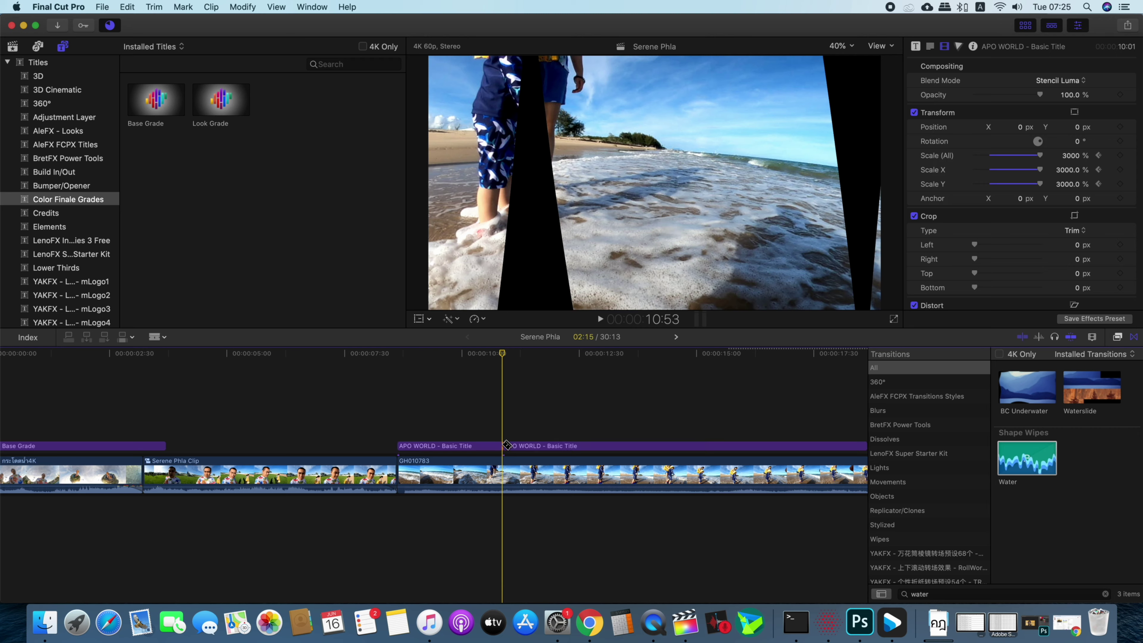
pyautogui.click(532, 447)
pyautogui.press('Delete')
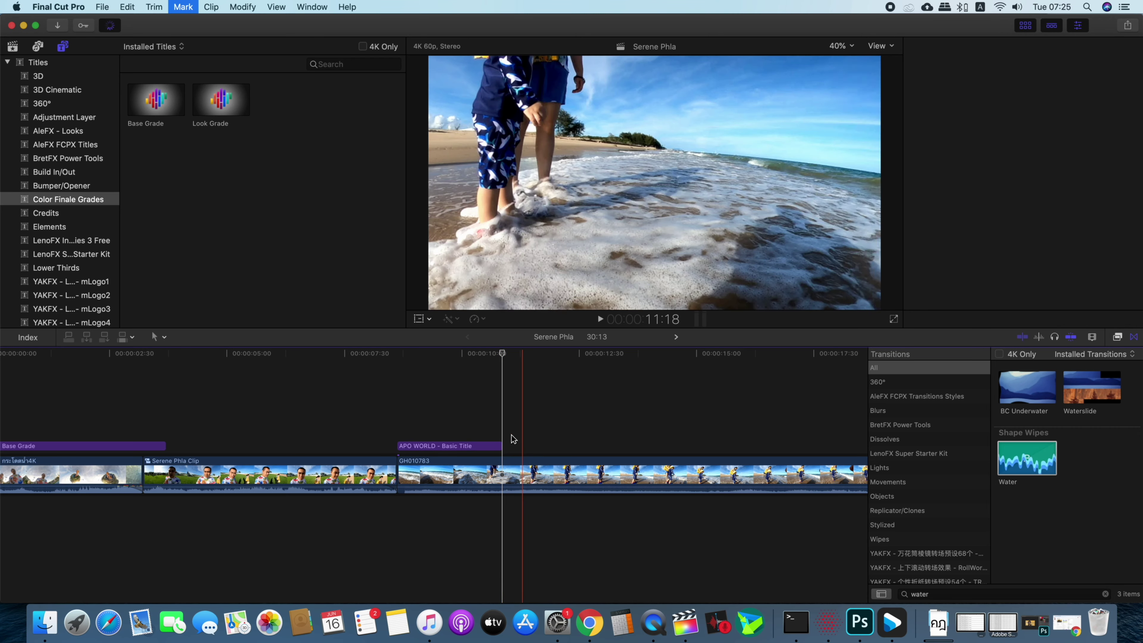
# Step: Play the shortened title and frame-step to its end at the 3000% keyframe
pyautogui.moveTo(503, 356); pyautogui.dragTo(457, 368)
pyautogui.press('space')
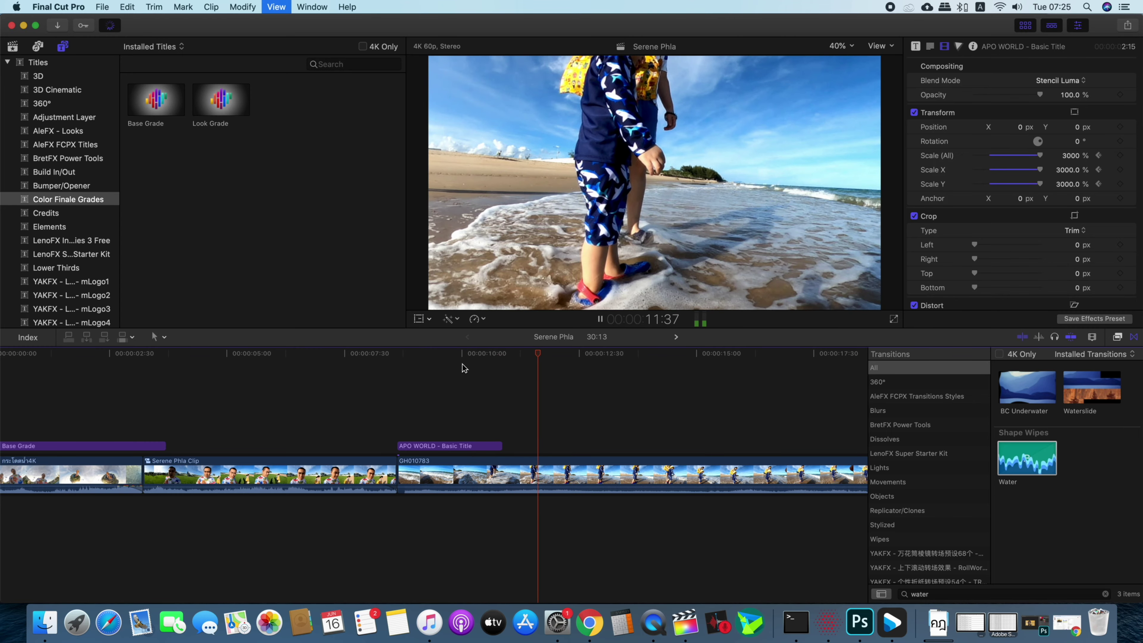
pyautogui.click(498, 368)
pyautogui.press('Left')
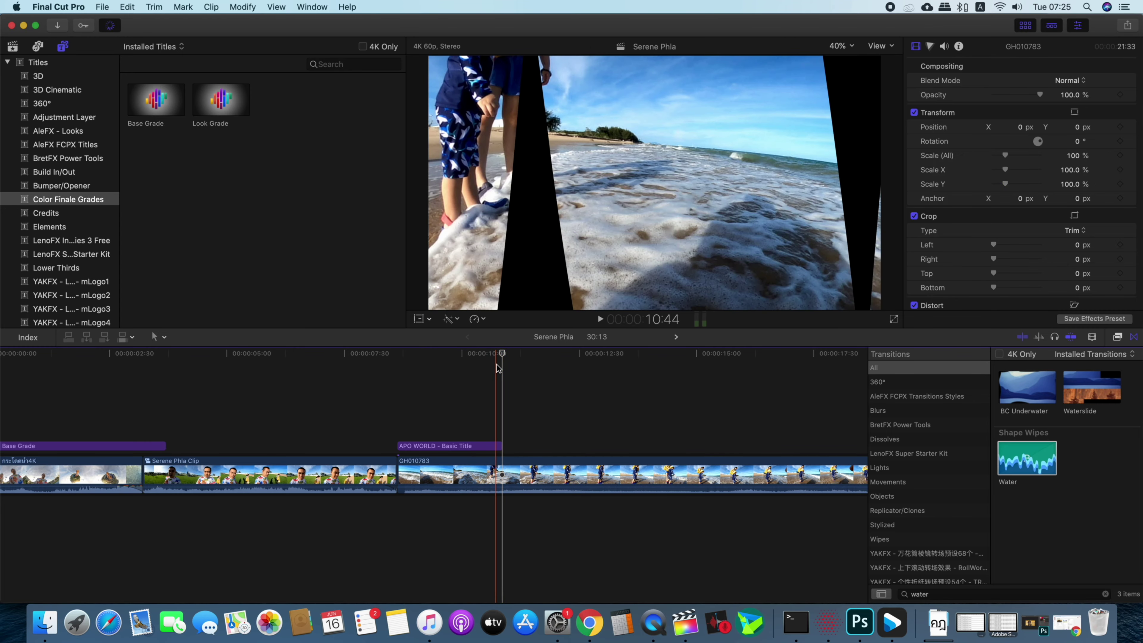
pyautogui.press('Left')
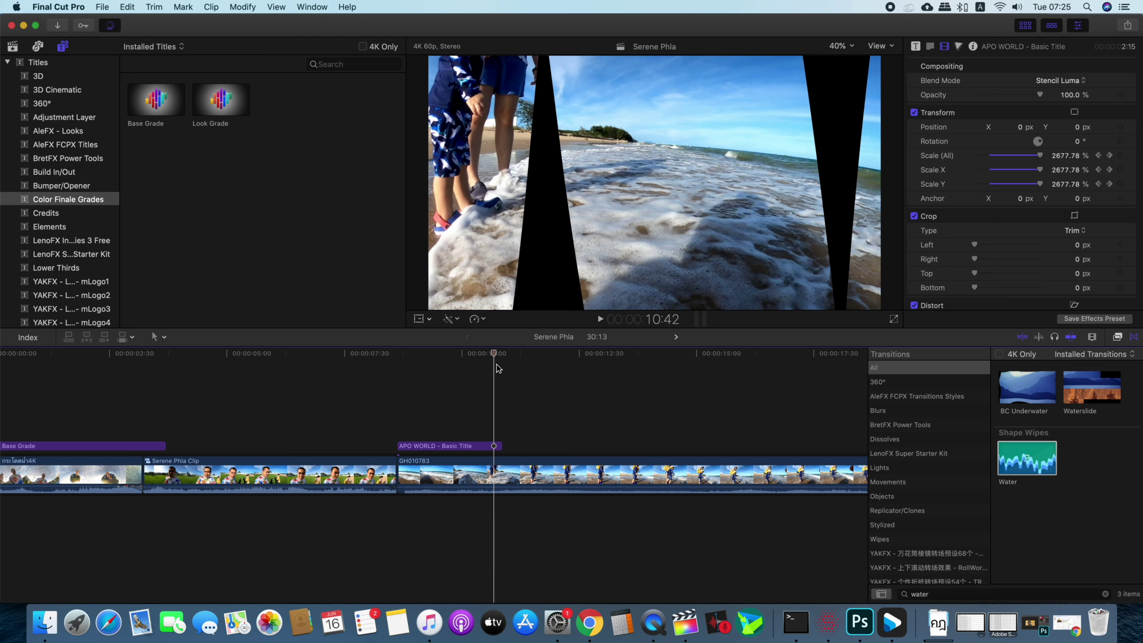
pyautogui.press('Right')
pyautogui.press('Right')
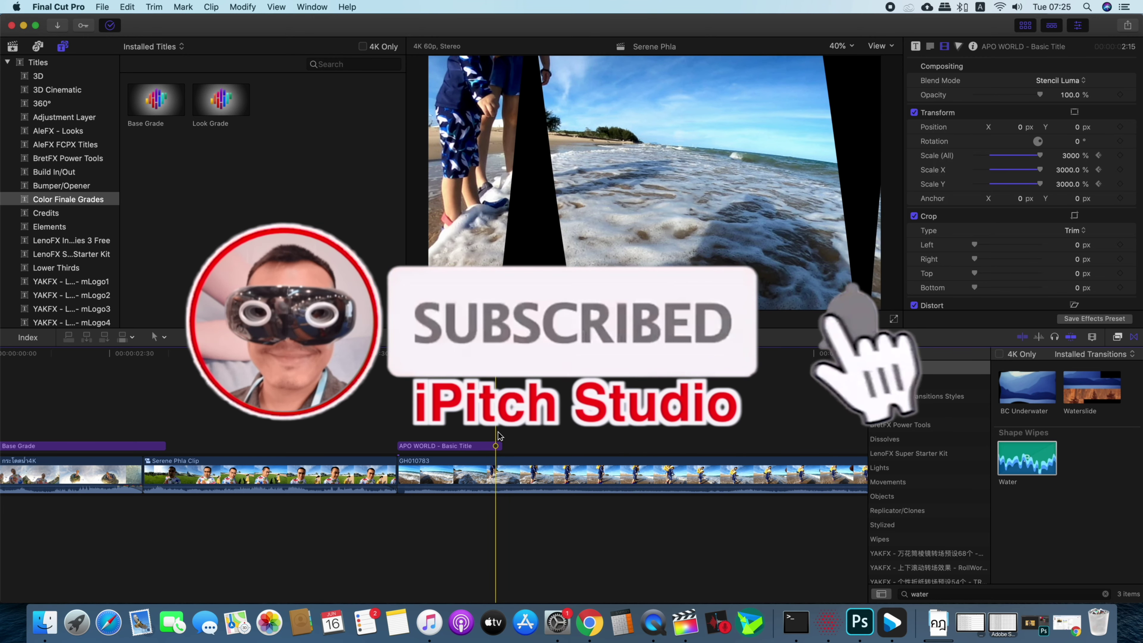
# Step: Trim the title's end to 2:06 at its 3000% keyframe and play the reveal
pyautogui.moveTo(503, 446); pyautogui.dragTo(501, 447)
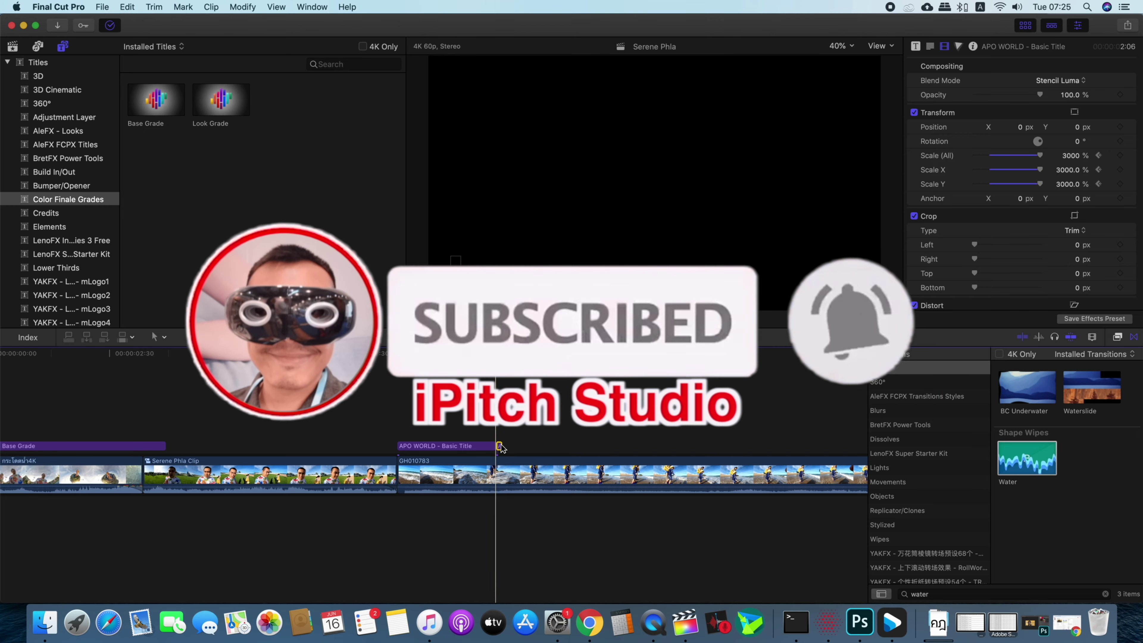
pyautogui.click(499, 472)
pyautogui.click(442, 471)
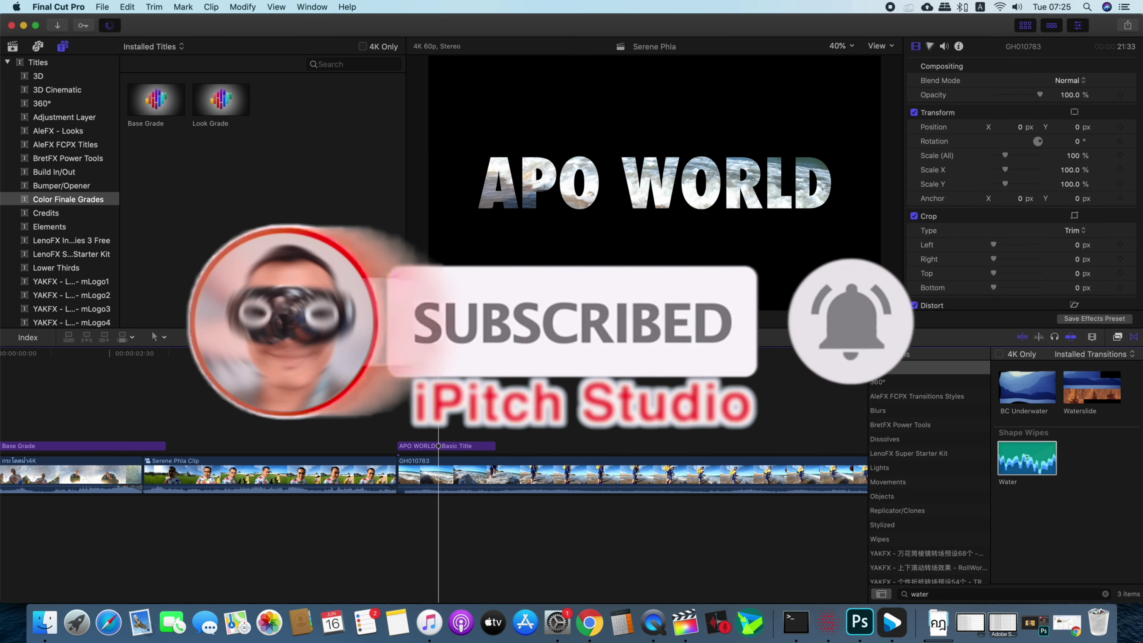
pyautogui.click(438, 363)
pyautogui.press('space')
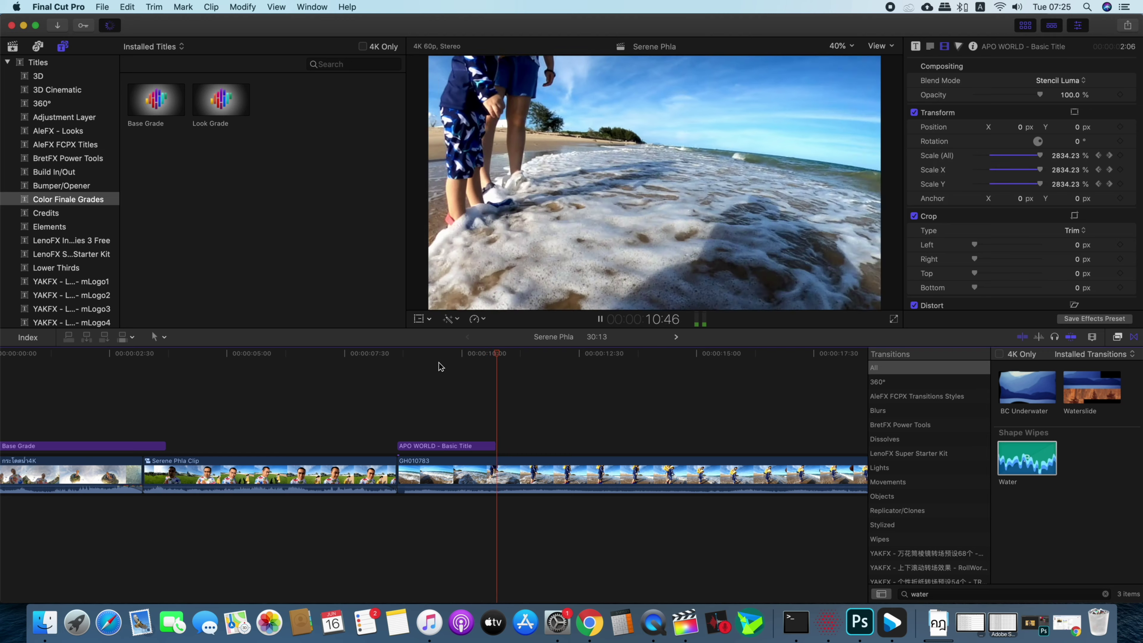